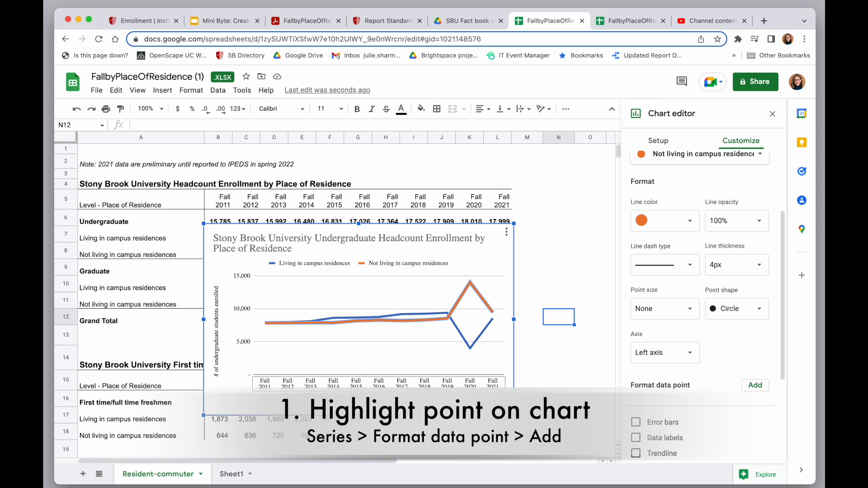
# - Add an individually formatted data point for Fall 2020 in the Not living in campus residences series
pyautogui.click(468, 293)
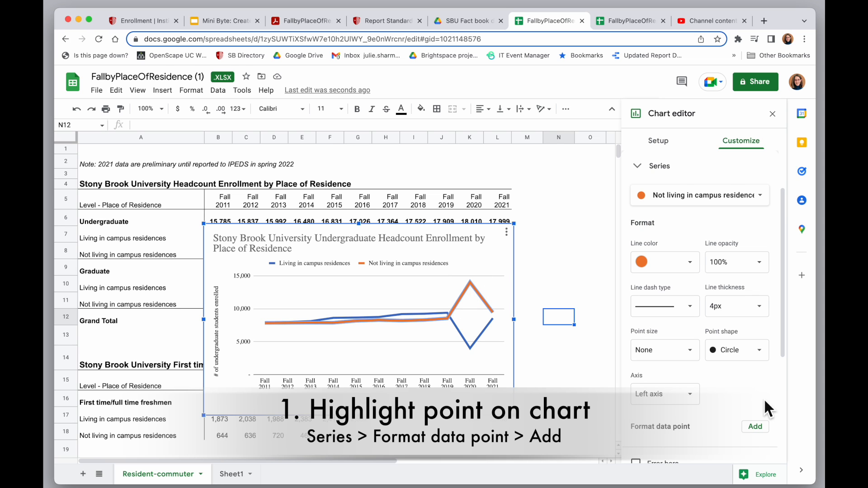
pyautogui.scroll(-2, 730, 398)
pyautogui.scroll(1, 739, 379)
pyautogui.scroll(-1, 739, 379)
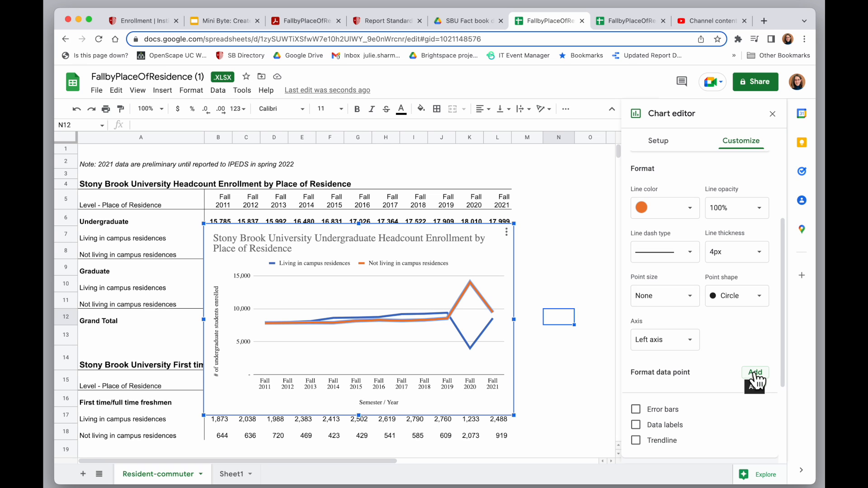
pyautogui.click(756, 376)
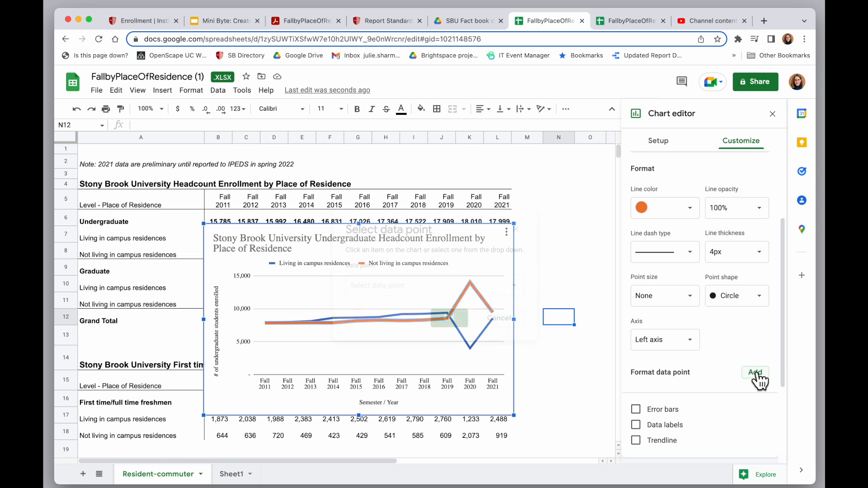
pyautogui.moveTo(471, 223); pyautogui.dragTo(273, 212)
pyautogui.click(312, 276)
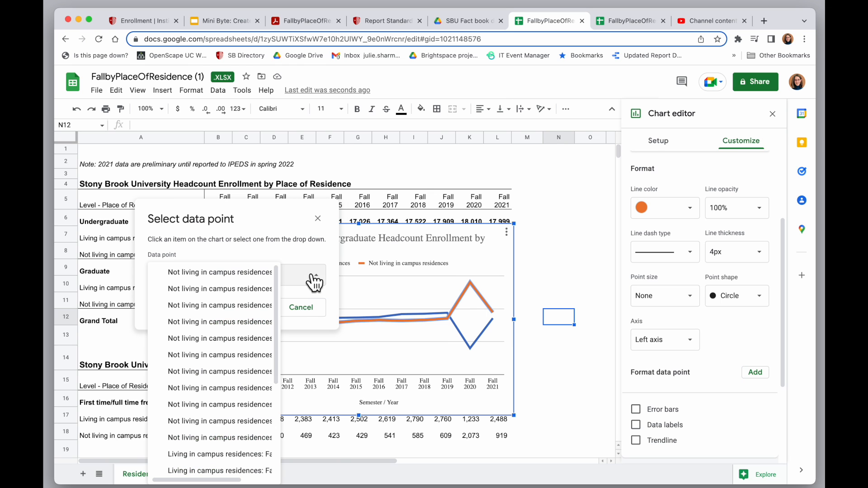
pyautogui.scroll(-10, 243, 320)
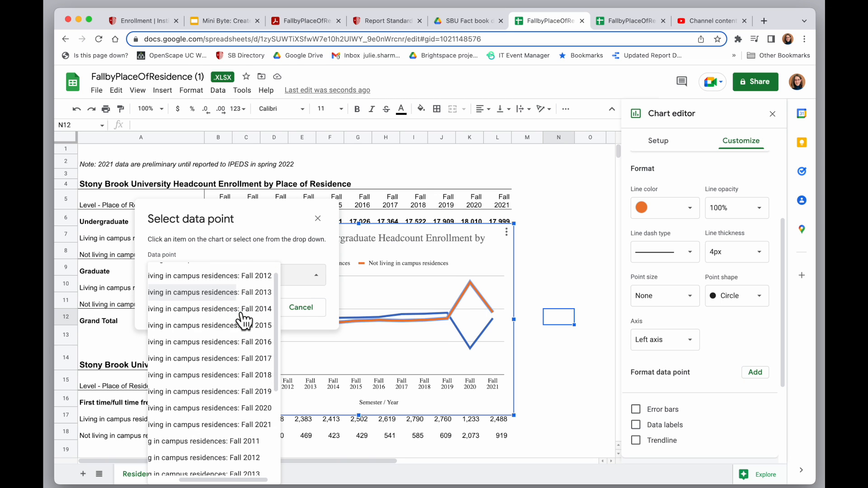
pyautogui.scroll(-3, 243, 320)
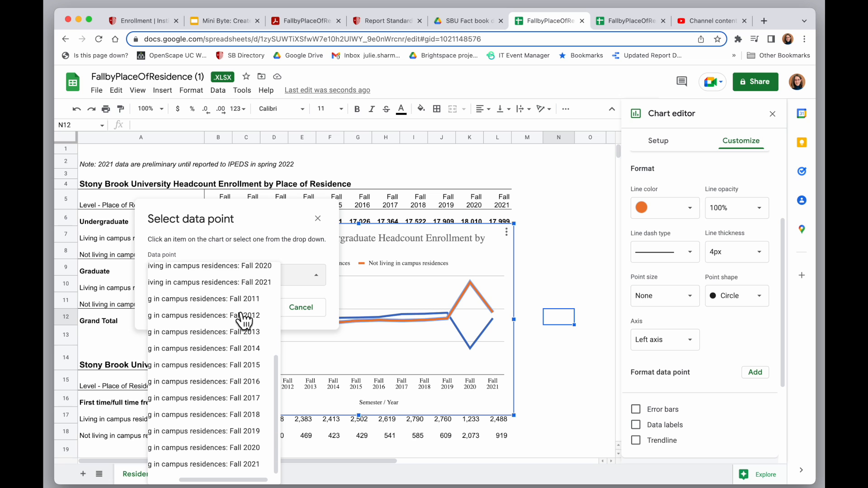
pyautogui.click(472, 285)
pyautogui.click(473, 286)
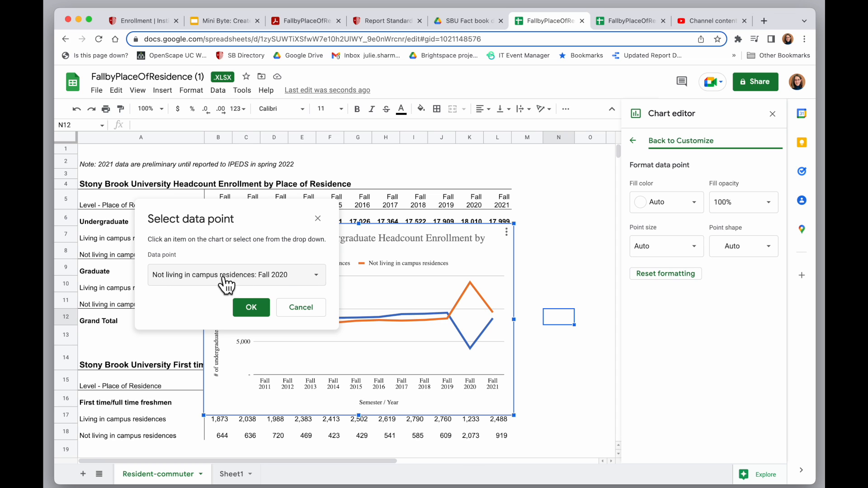
pyautogui.click(252, 312)
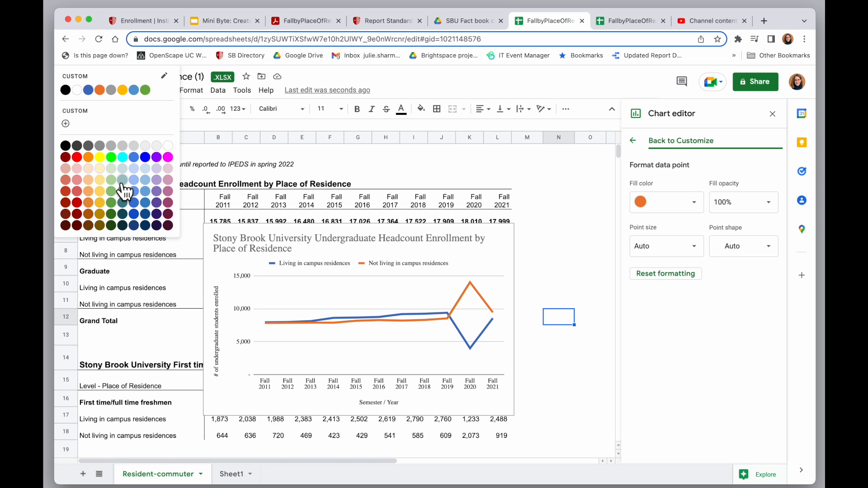
# - Set the point size of that Fall 2020 data point to 14px and return to the series settings
pyautogui.click(695, 255)
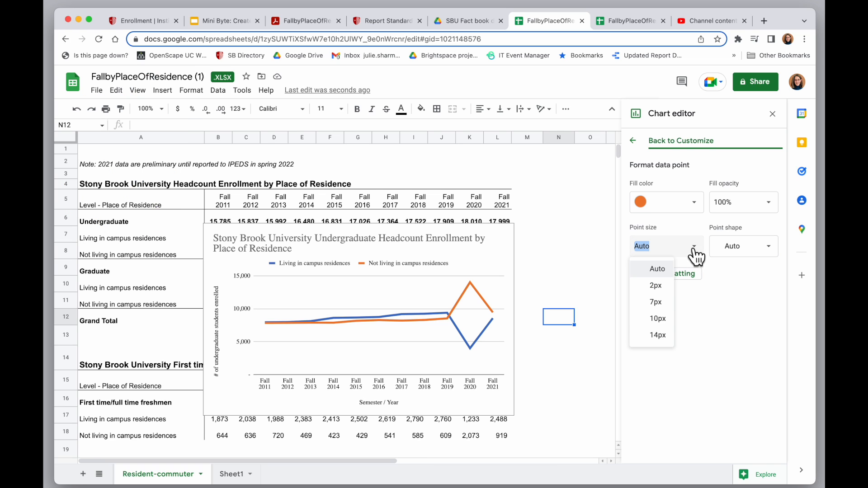
pyautogui.click(656, 335)
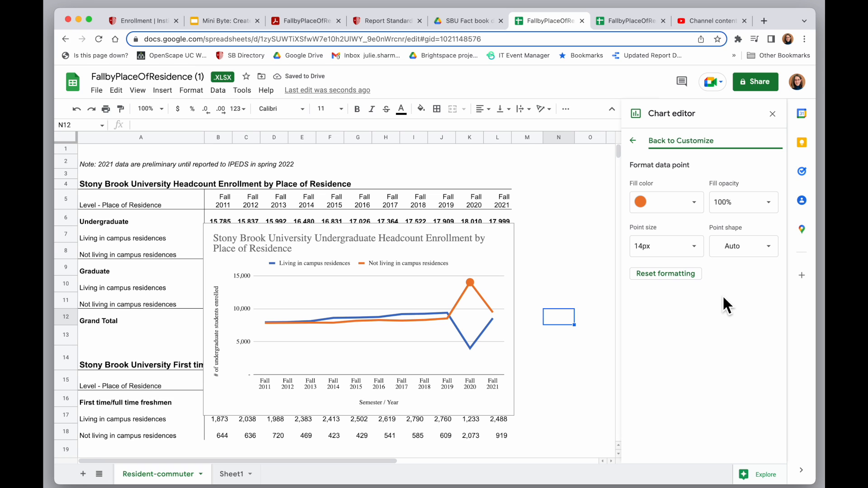
pyautogui.click(633, 141)
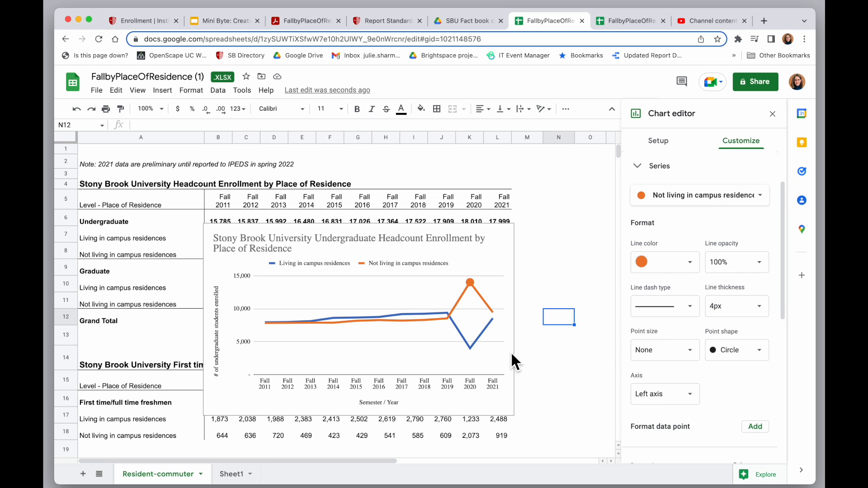
# - Set the Fall 2020 data point of the Living in campus residences line to a point size of 14px
pyautogui.click(471, 350)
pyautogui.click(472, 349)
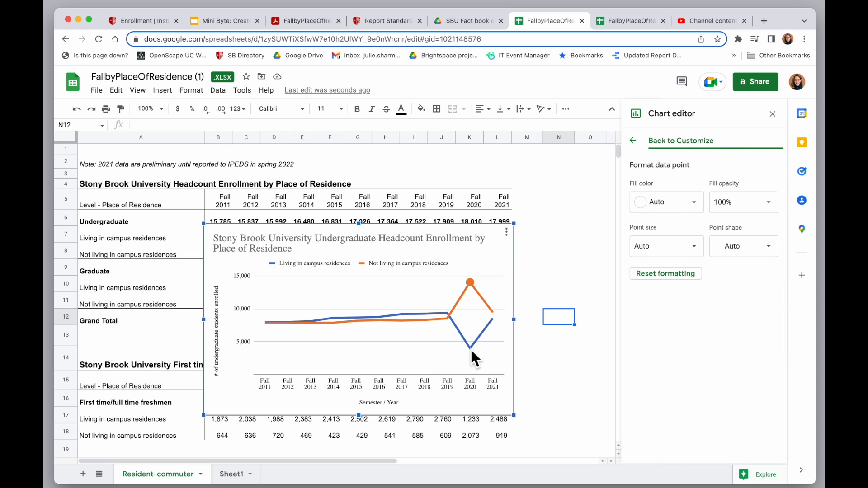
pyautogui.click(683, 247)
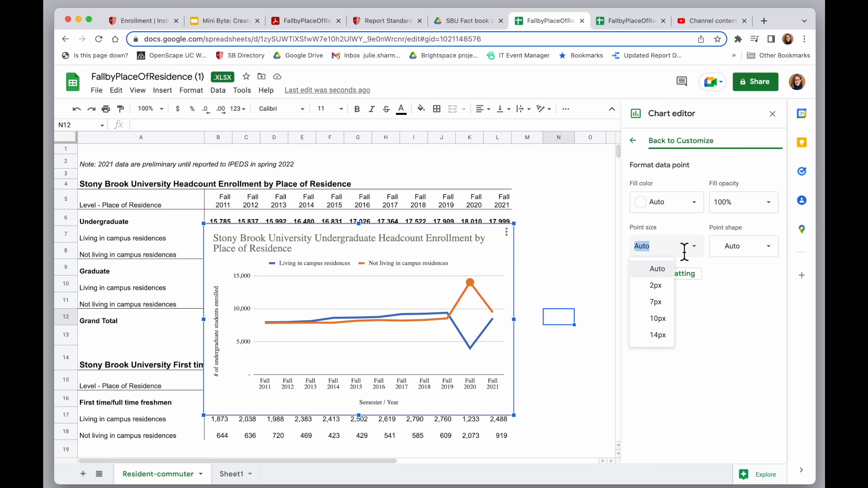
pyautogui.click(663, 334)
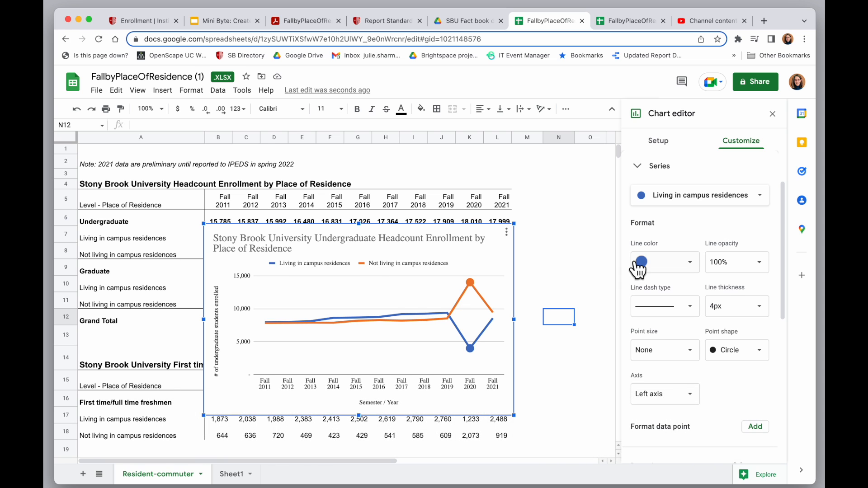
# - Format the Living in campus residences series with 7px circle points and a line thickness of 2px
pyautogui.click(753, 357)
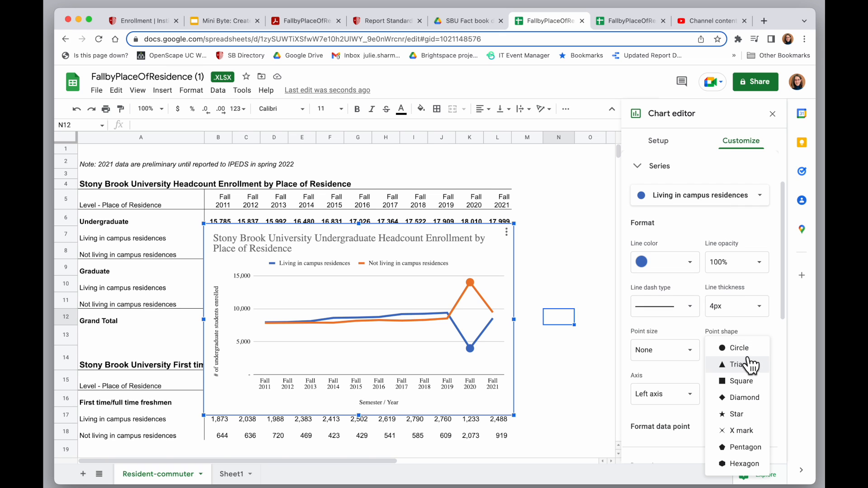
pyautogui.click(749, 351)
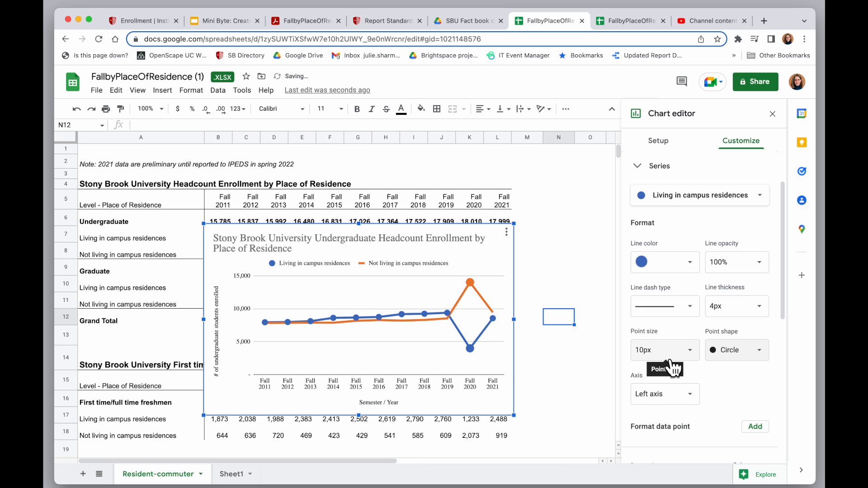
pyautogui.click(687, 355)
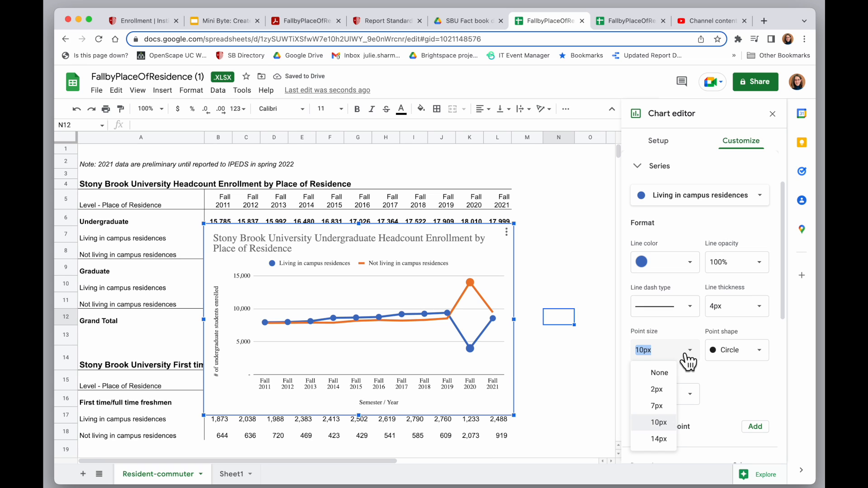
pyautogui.click(658, 406)
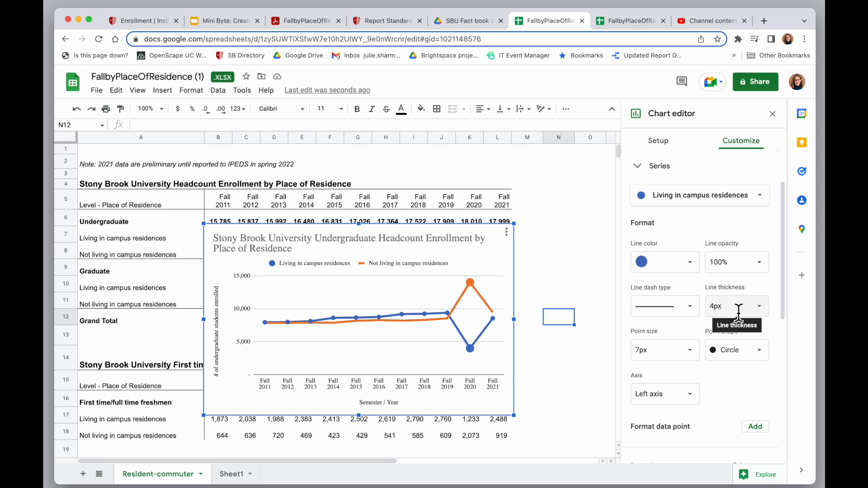
pyautogui.click(758, 316)
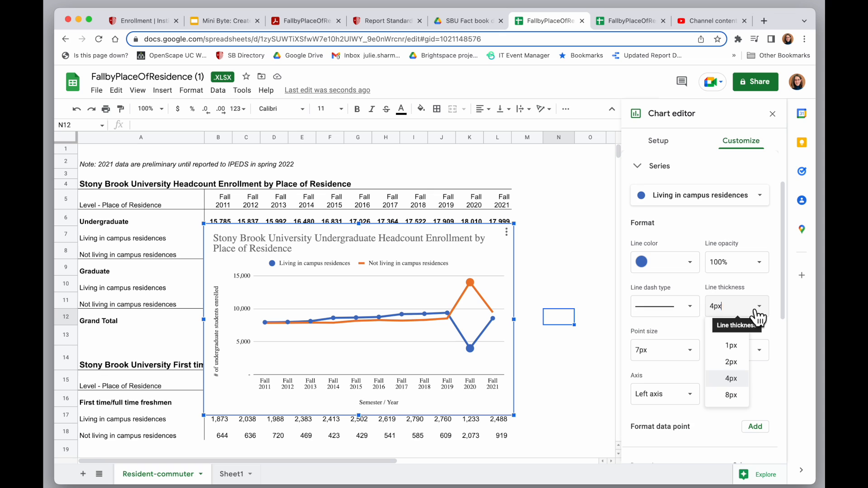
pyautogui.click(736, 361)
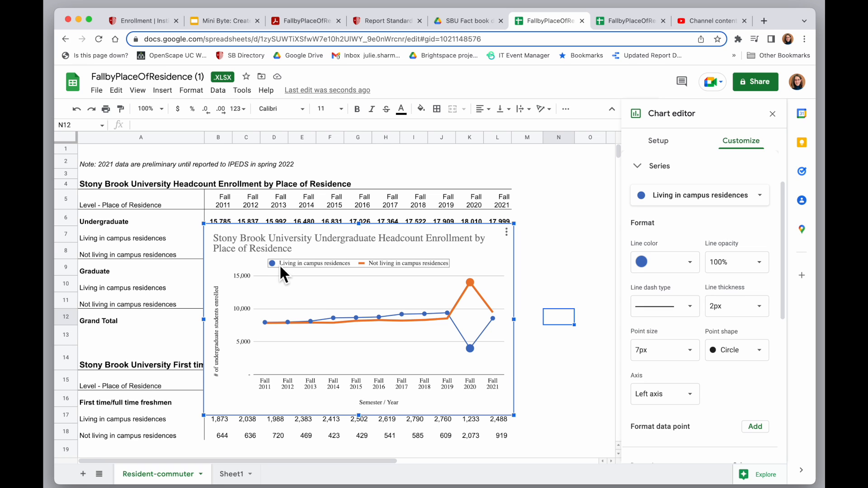
# - Give the Not living in campus residences series 7px points with a triangle shape
pyautogui.click(486, 303)
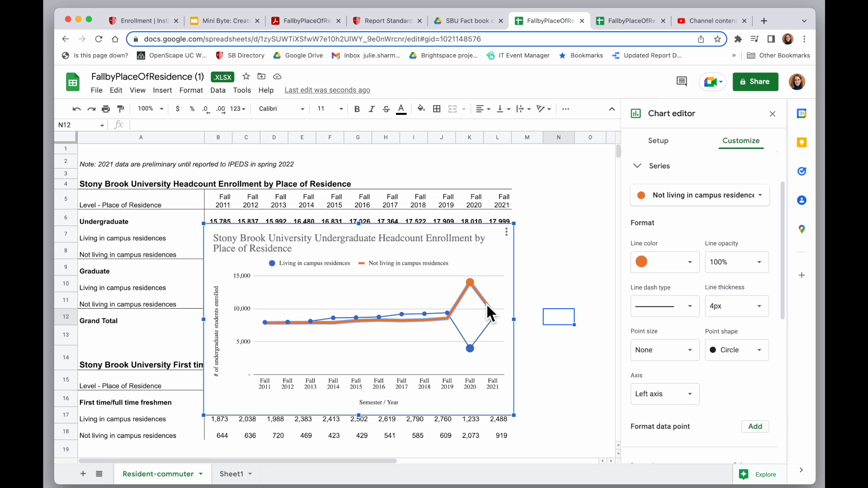
pyautogui.click(689, 352)
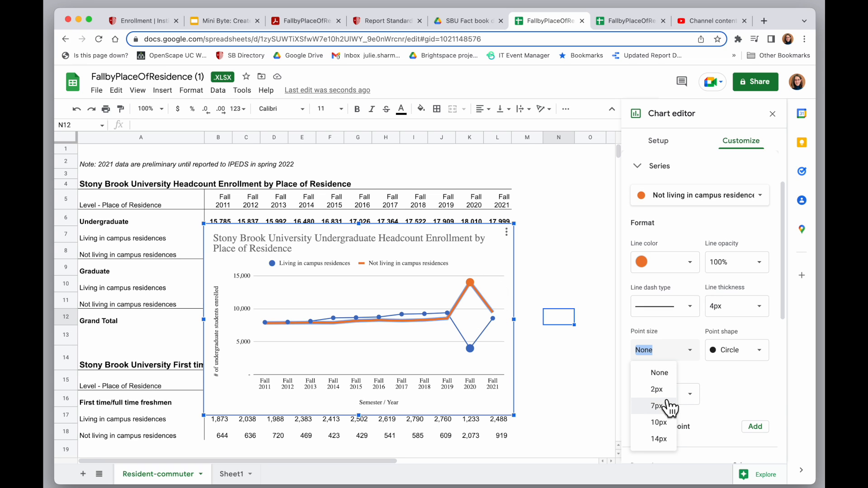
pyautogui.click(657, 406)
pyautogui.click(757, 355)
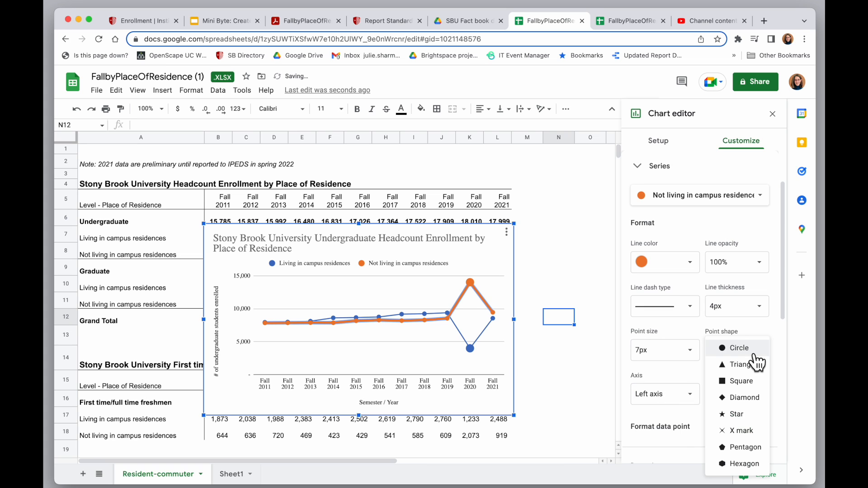
pyautogui.click(752, 365)
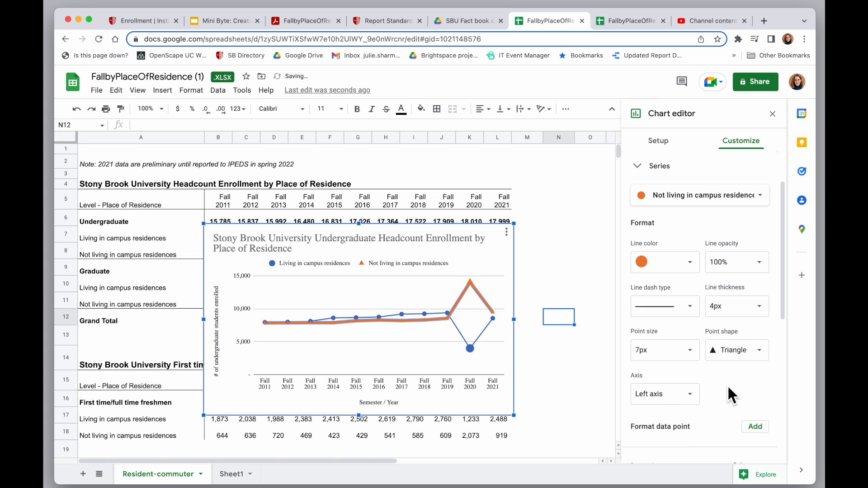
# - Change the point shape of the Not living in campus residences series to Square
pyautogui.click(498, 289)
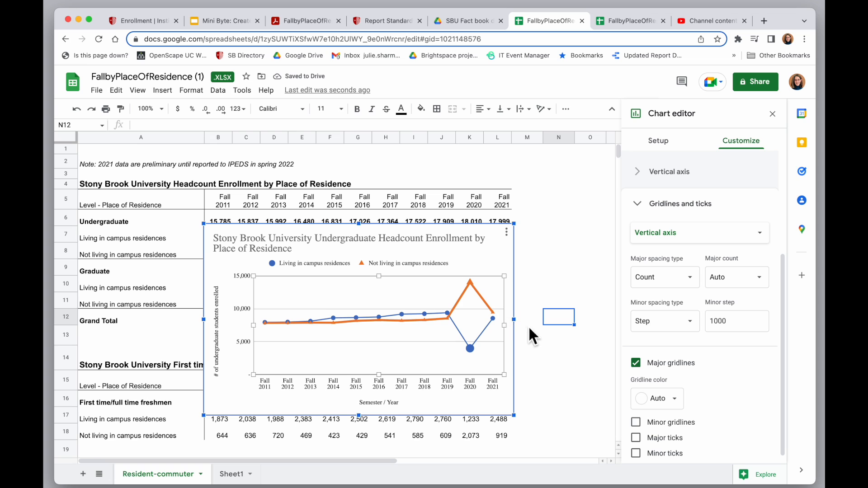
pyautogui.click(481, 297)
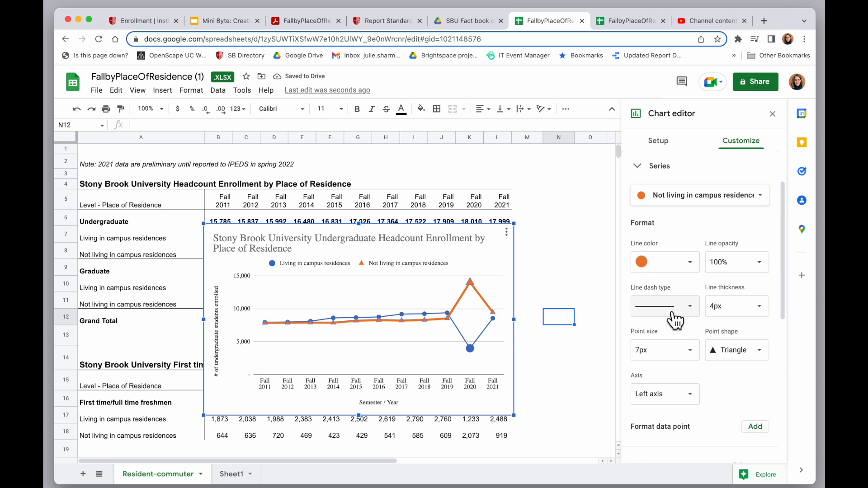
pyautogui.click(750, 352)
pyautogui.click(747, 364)
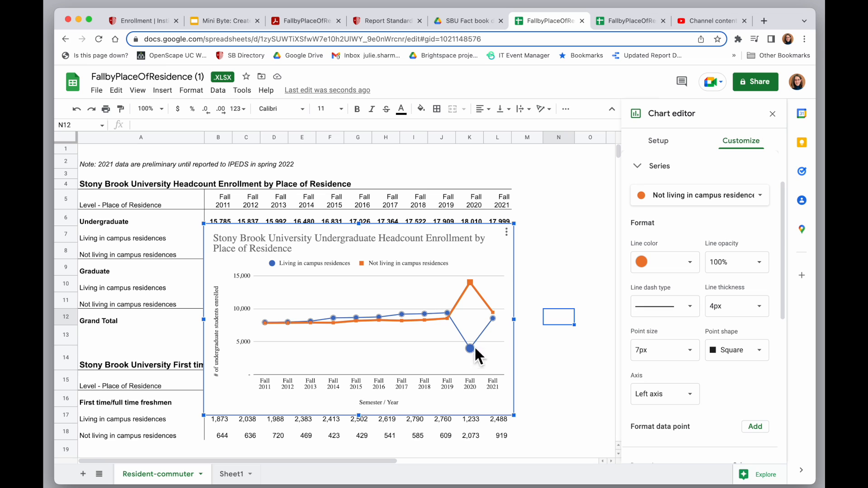
# - Set the point shape to Circle for the Not living in campus residences series and Triangle for the Living in campus residences series
pyautogui.click(716, 357)
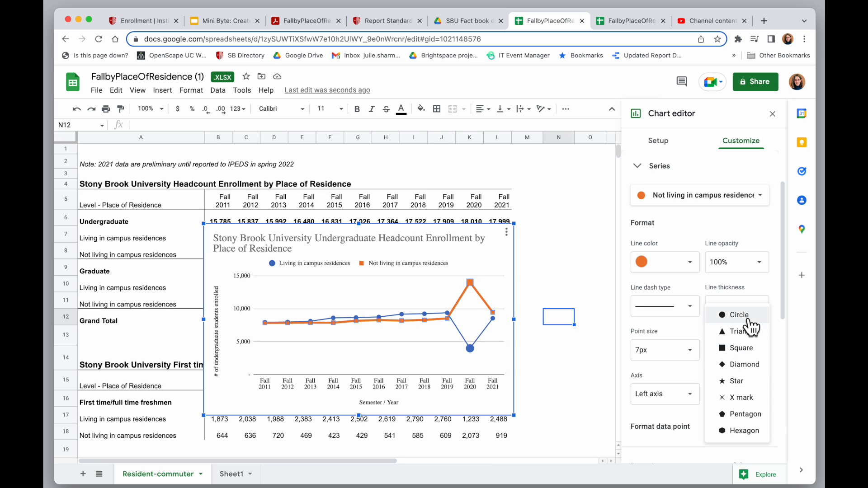
pyautogui.click(739, 313)
pyautogui.click(473, 349)
pyautogui.click(759, 351)
pyautogui.click(741, 364)
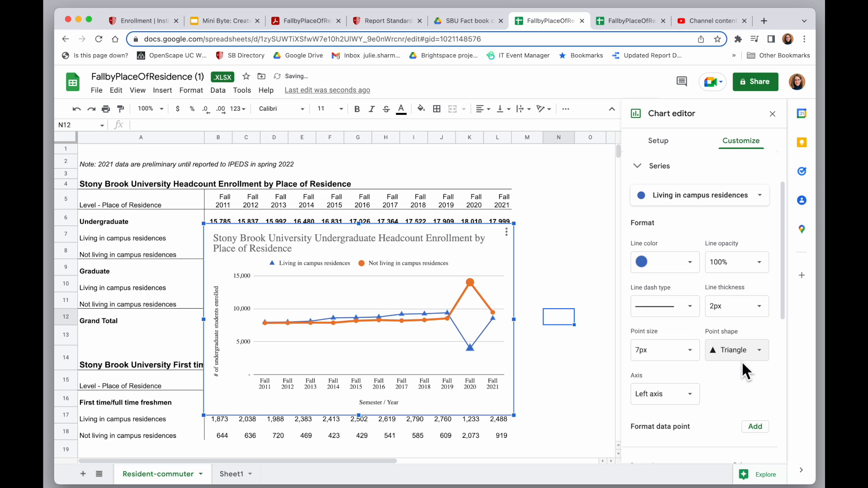
# - Set the line thickness of the Not living in campus residences series to 2px and close the chart editor
pyautogui.click(477, 291)
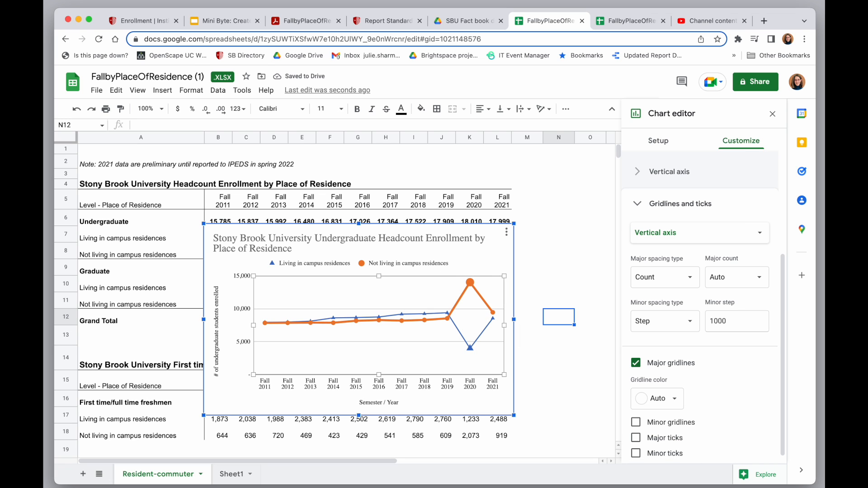
pyautogui.click(485, 303)
pyautogui.click(730, 306)
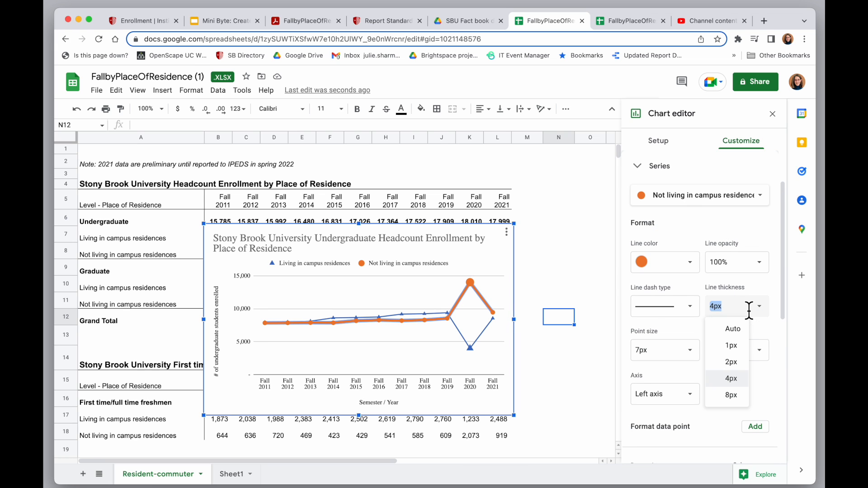
pyautogui.click(731, 361)
pyautogui.click(535, 265)
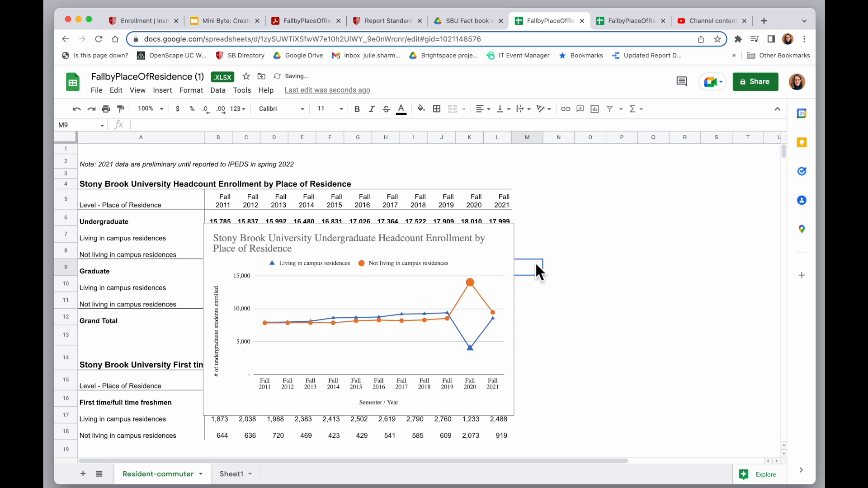
# - Open the enrollment chart for editing and show data labels on the Not living in campus residences series
pyautogui.click(470, 285)
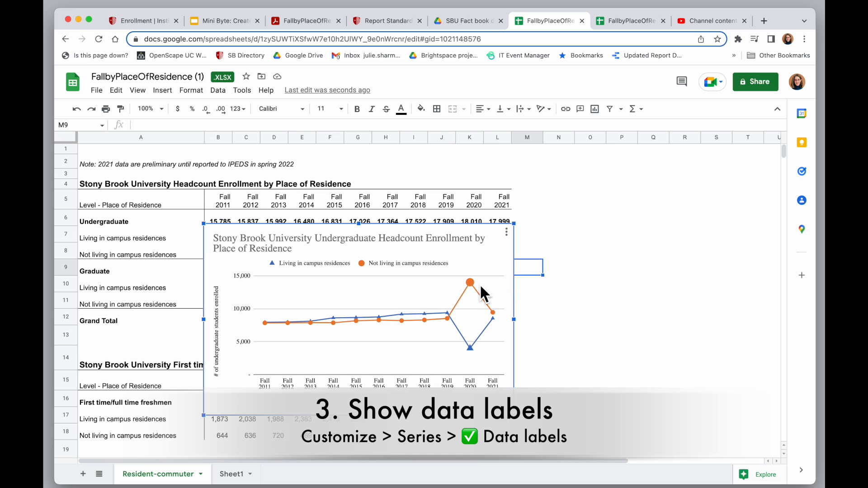
pyautogui.click(507, 232)
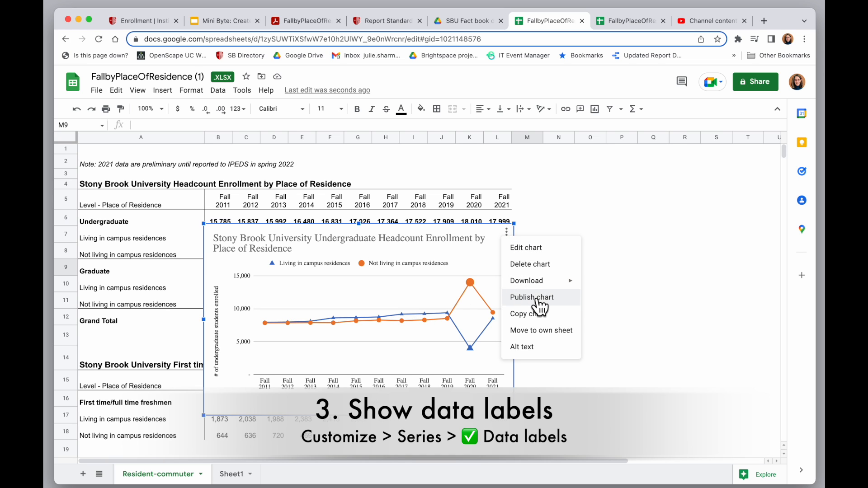
pyautogui.click(472, 284)
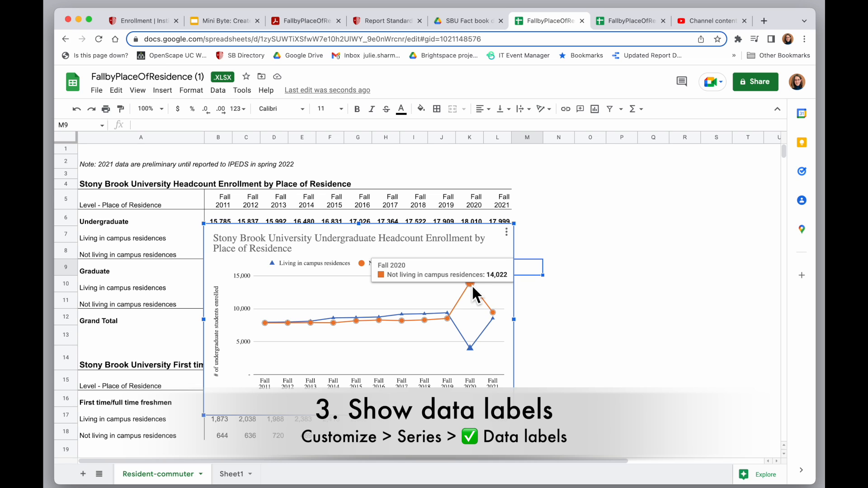
pyautogui.click(473, 283)
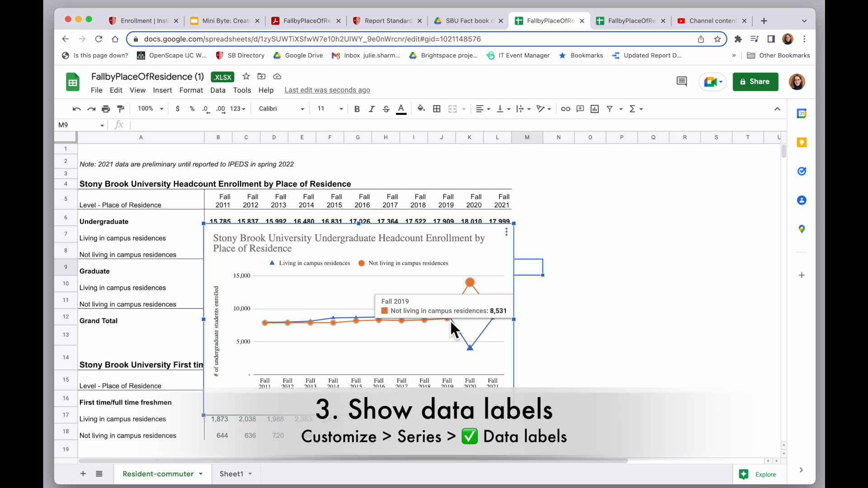
pyautogui.click(471, 282)
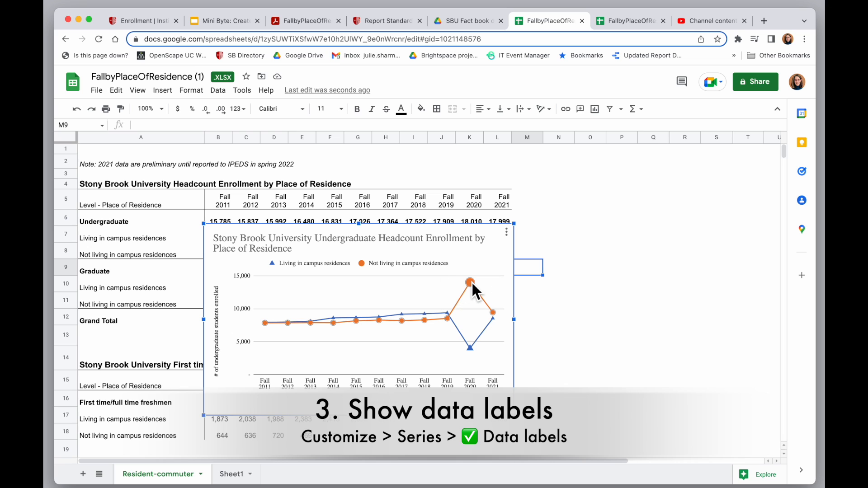
pyautogui.doubleClick(471, 282)
pyautogui.scroll(-5, 744, 405)
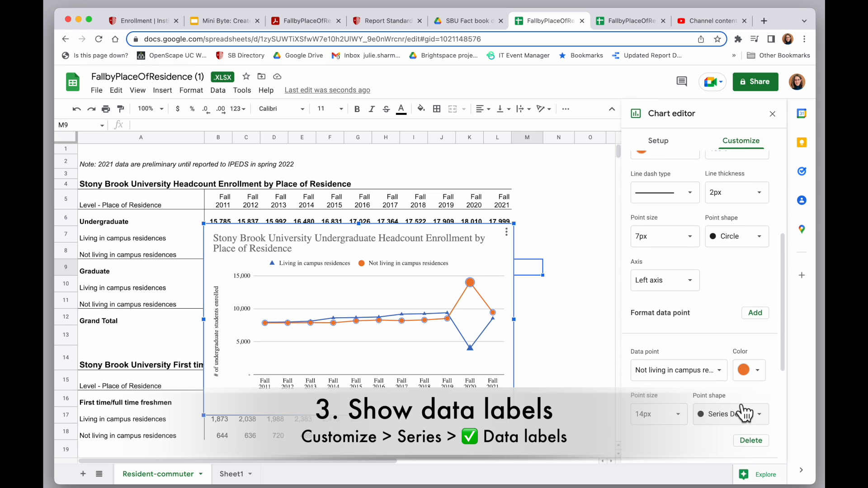
pyautogui.scroll(-2, 742, 403)
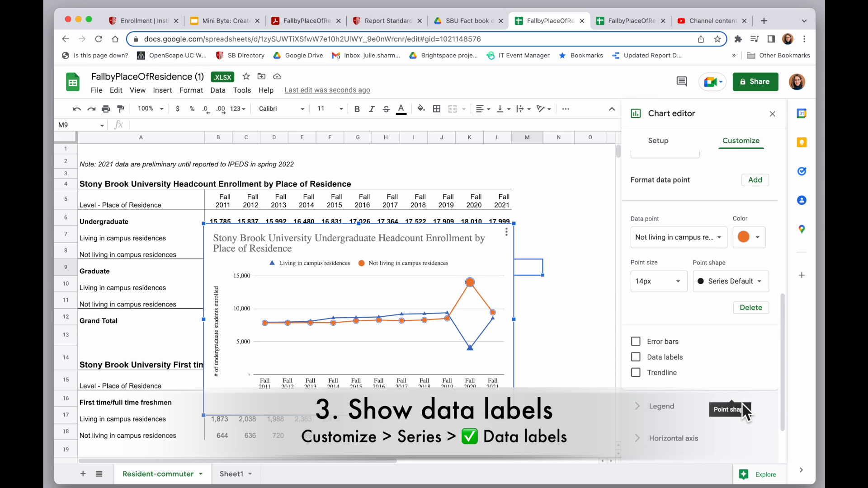
pyautogui.scroll(-1, 723, 353)
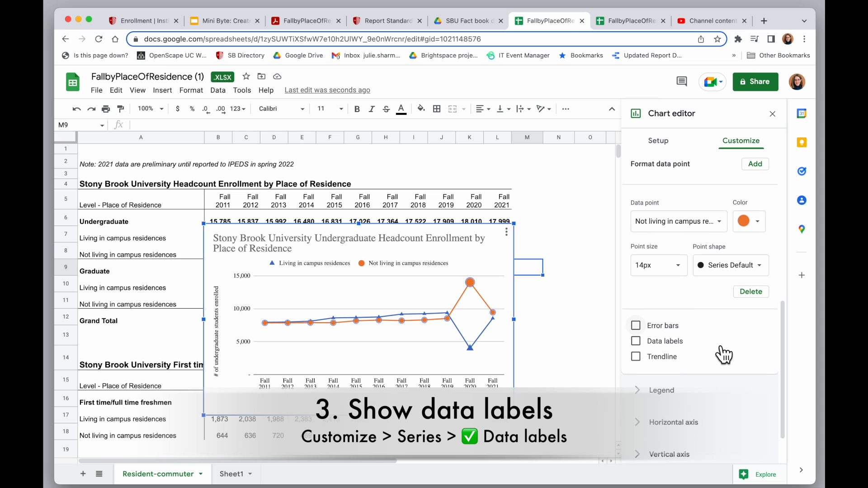
pyautogui.click(636, 341)
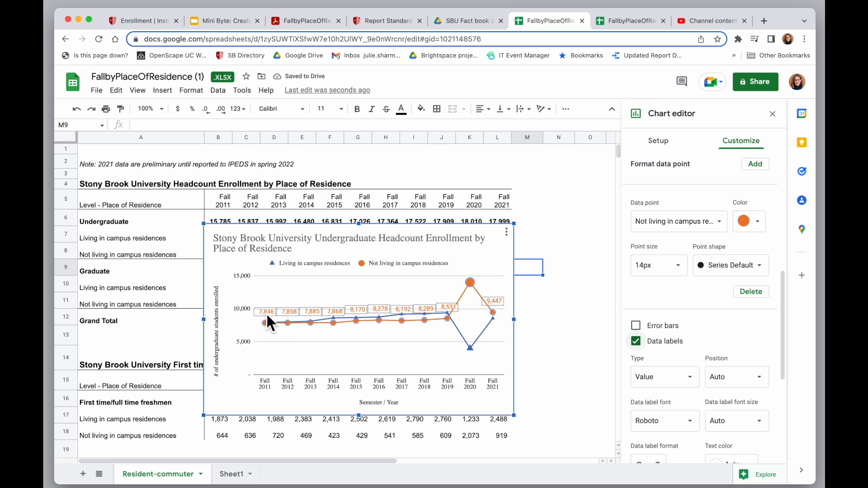
# - Try data labels on the Living in campus residences series and turn them back off
pyautogui.click(463, 336)
pyautogui.scroll(-6, 658, 401)
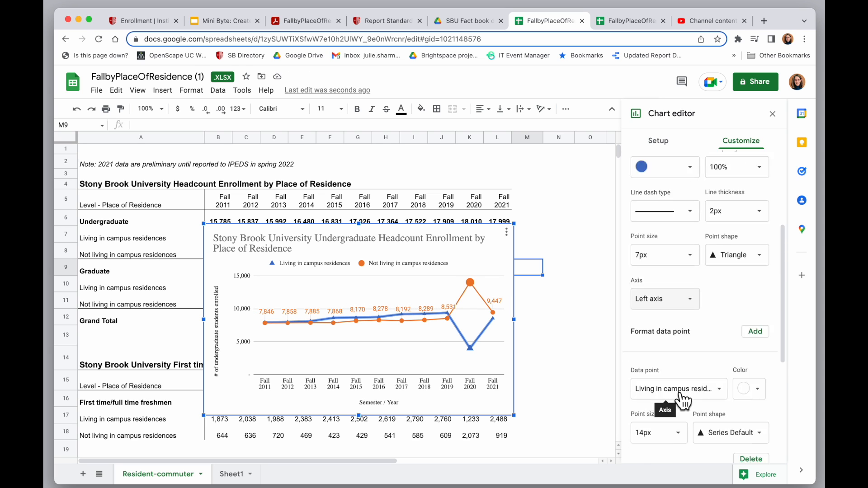
pyautogui.click(636, 314)
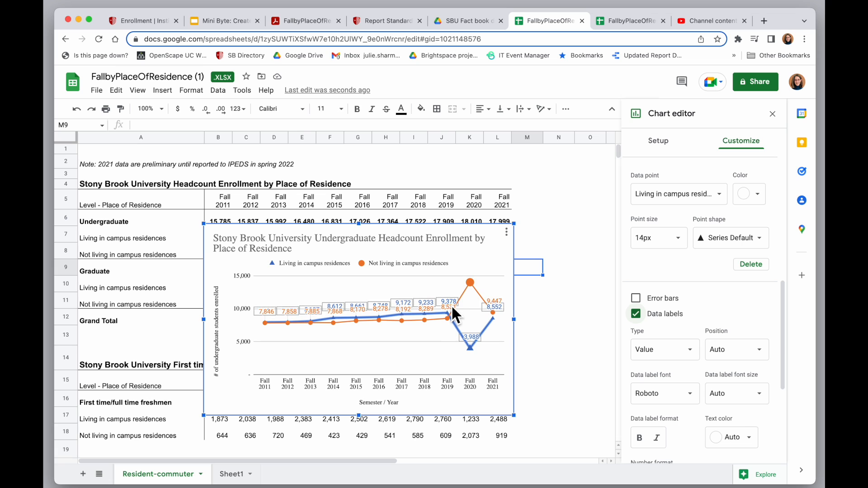
pyautogui.click(667, 315)
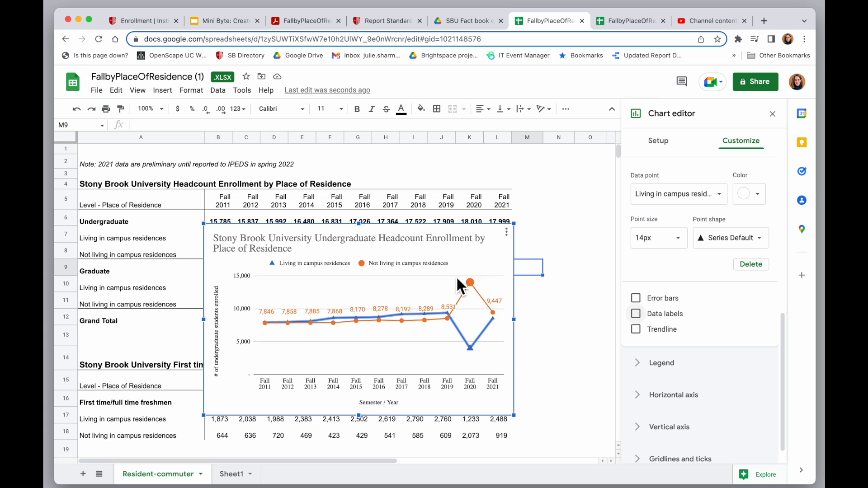
# - Set the chart's vertical axis maximum to 20000
pyautogui.scroll(-2, 727, 339)
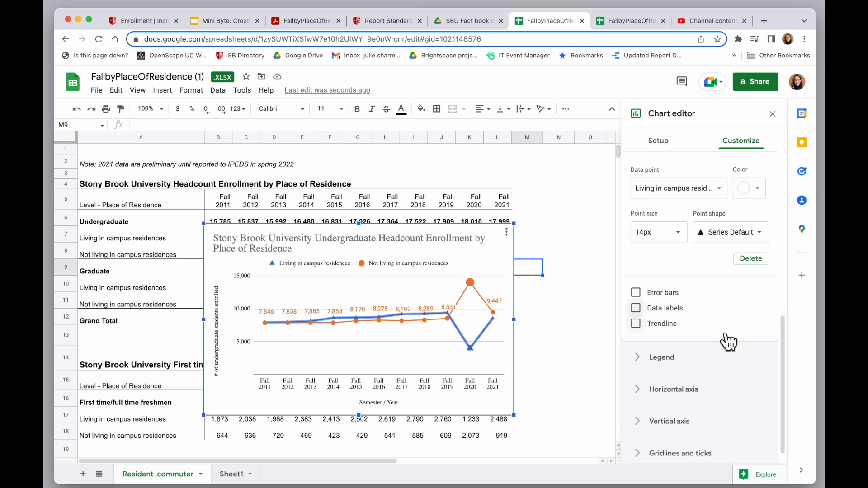
pyautogui.click(711, 404)
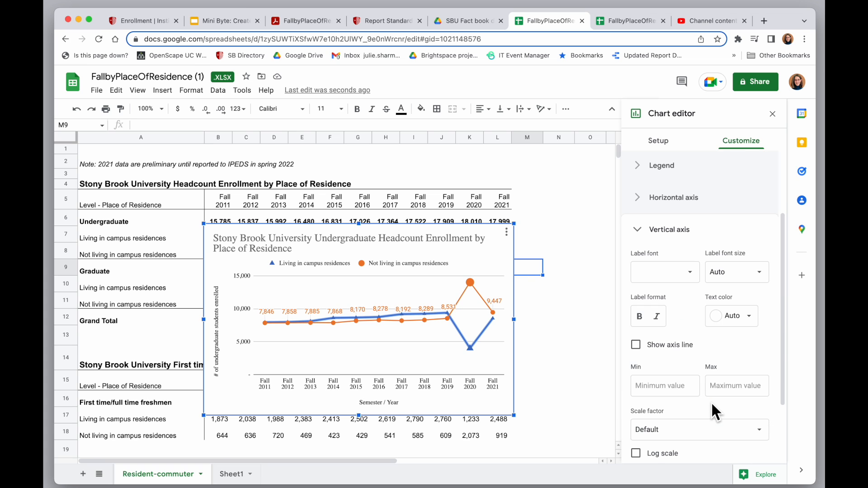
pyautogui.click(733, 394)
pyautogui.write('20000')
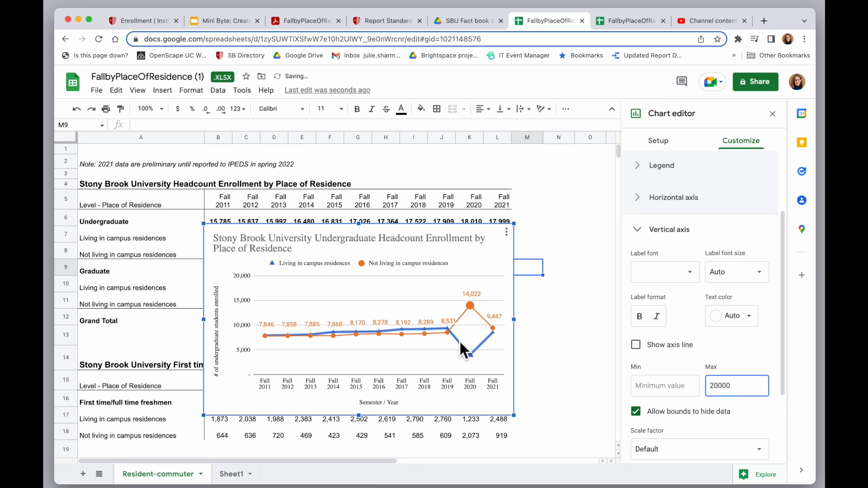
pyautogui.click(469, 295)
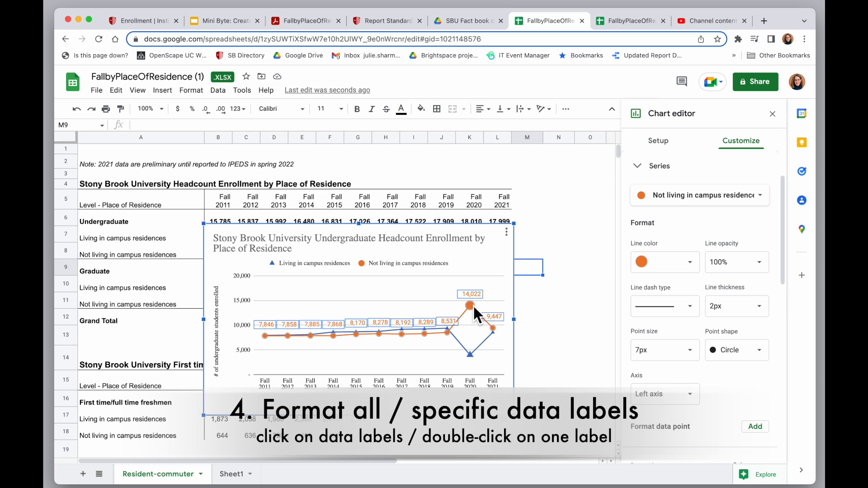
pyautogui.doubleClick(471, 295)
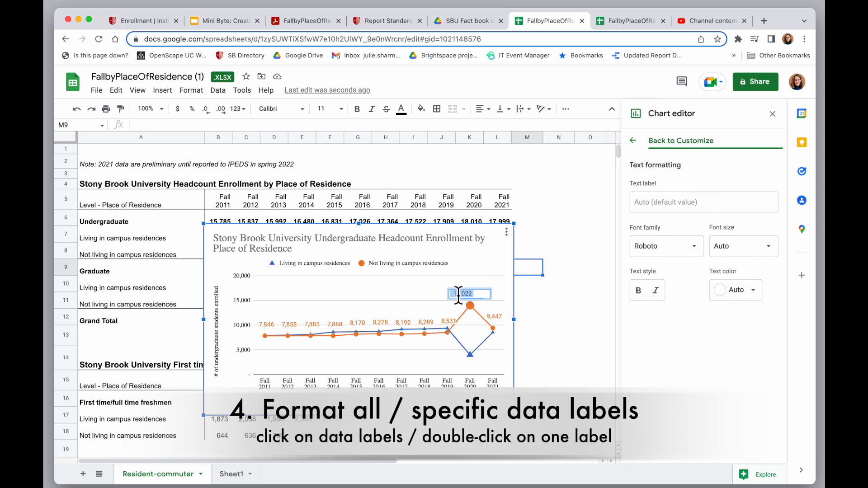
pyautogui.click(482, 298)
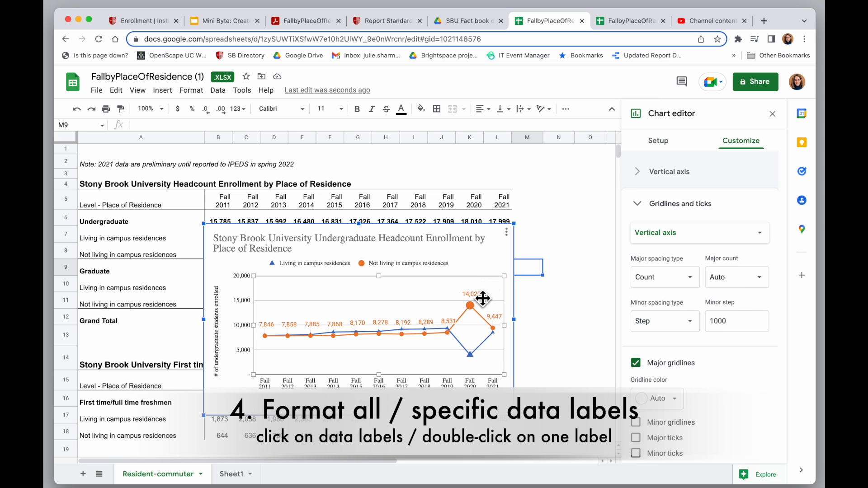
pyautogui.click(447, 321)
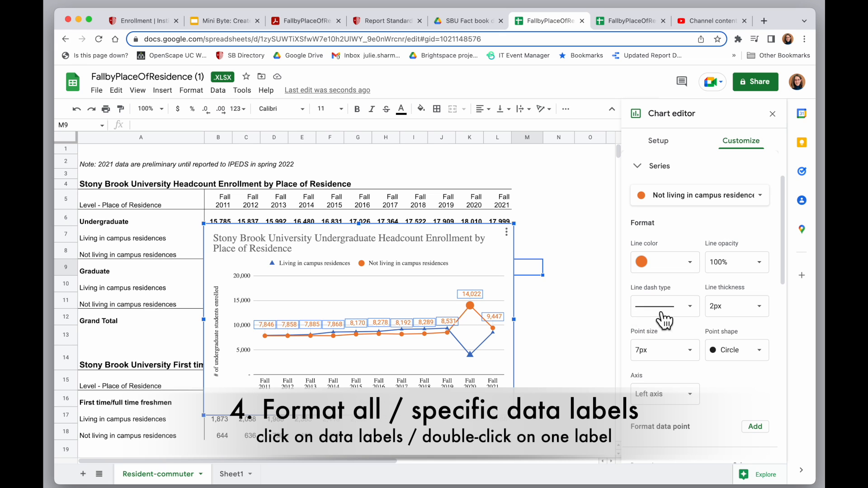
# - Format only the Fall 2020 data label of the Not living in campus residences series as bold with font size 14
pyautogui.doubleClick(471, 298)
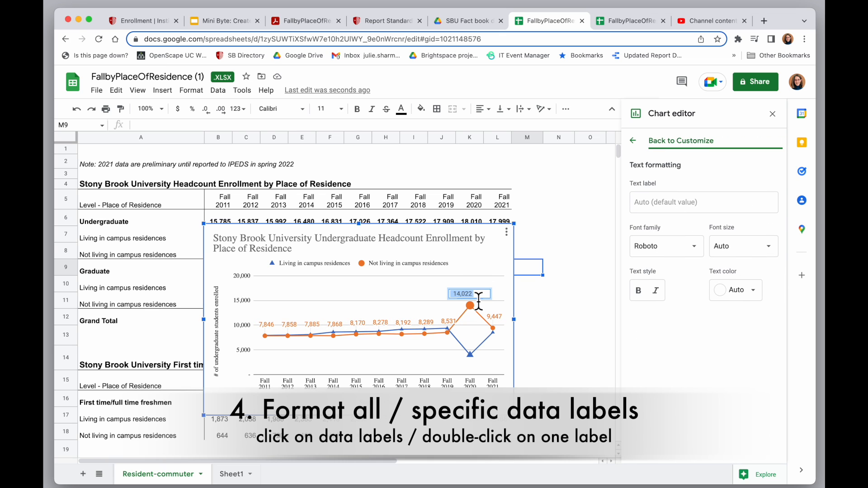
pyautogui.click(480, 300)
pyautogui.press('super+a')
pyautogui.click(639, 292)
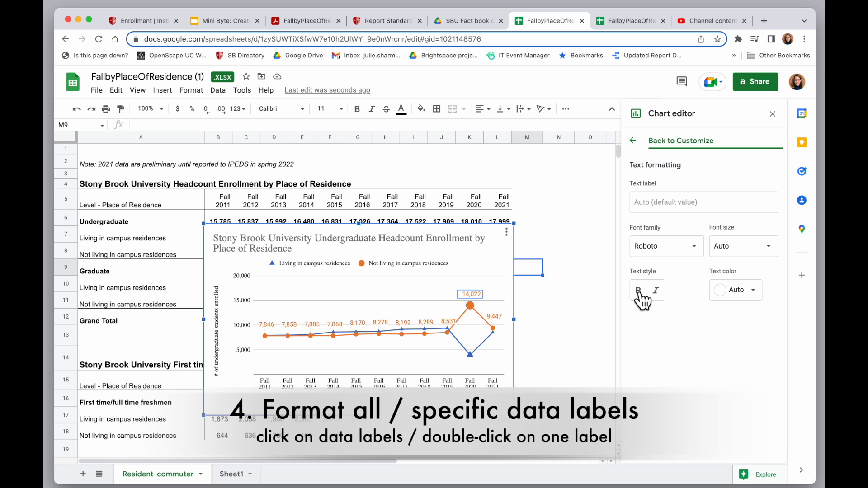
pyautogui.click(752, 264)
pyautogui.click(731, 331)
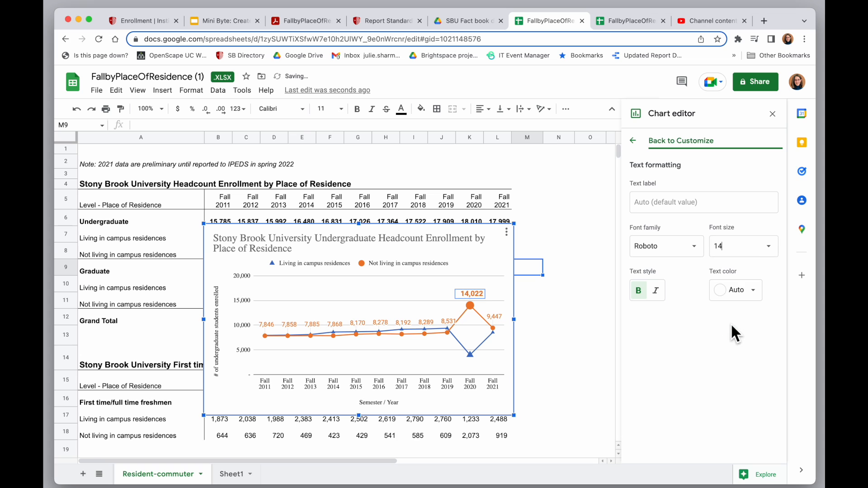
# - Increase the Fall 2020 data label's font size to 16 and deselect the label
pyautogui.click(770, 259)
pyautogui.click(732, 346)
pyautogui.click(492, 272)
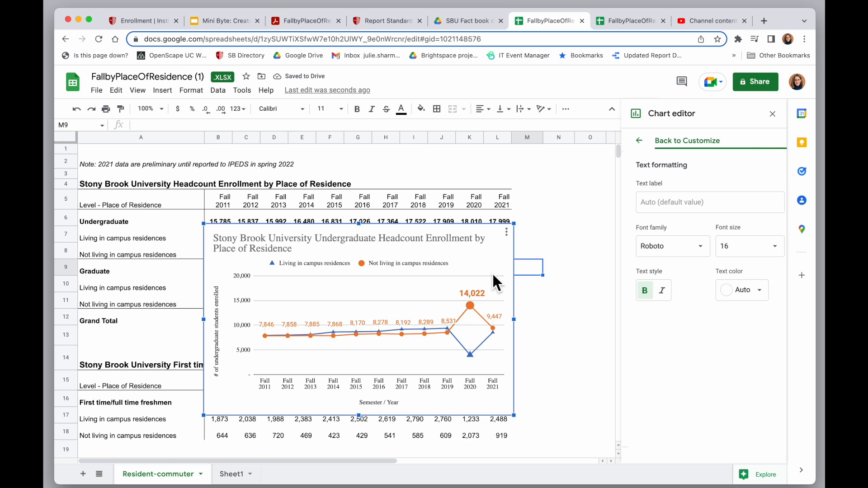
pyautogui.click(472, 362)
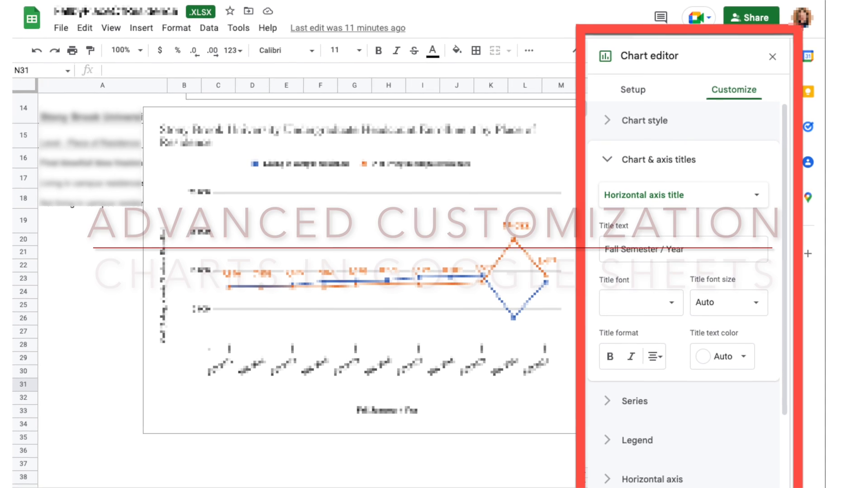